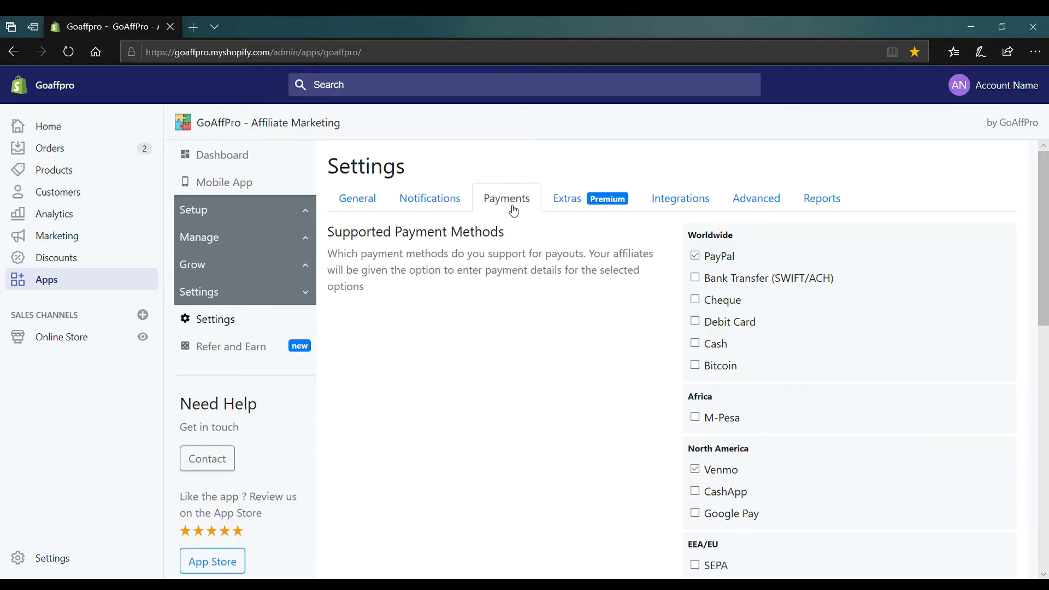
scroll(512, 210, down, 4)
scroll(513, 211, down, 4)
scroll(512, 210, down, 4)
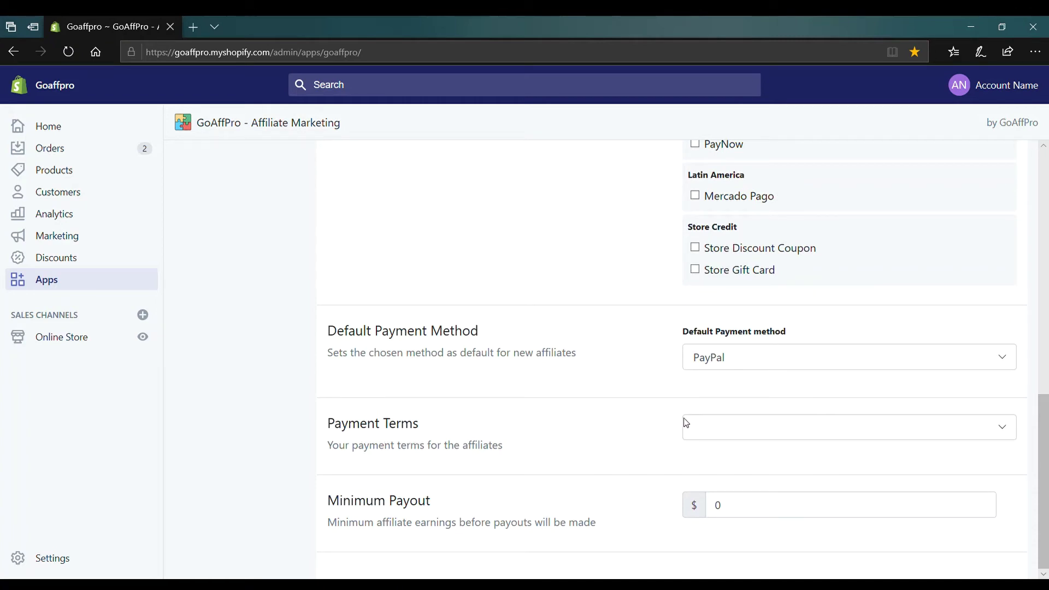
Step: Open the Payment Terms dropdown to reveal options like Write my own, Net 7 and Net 15
click(703, 433)
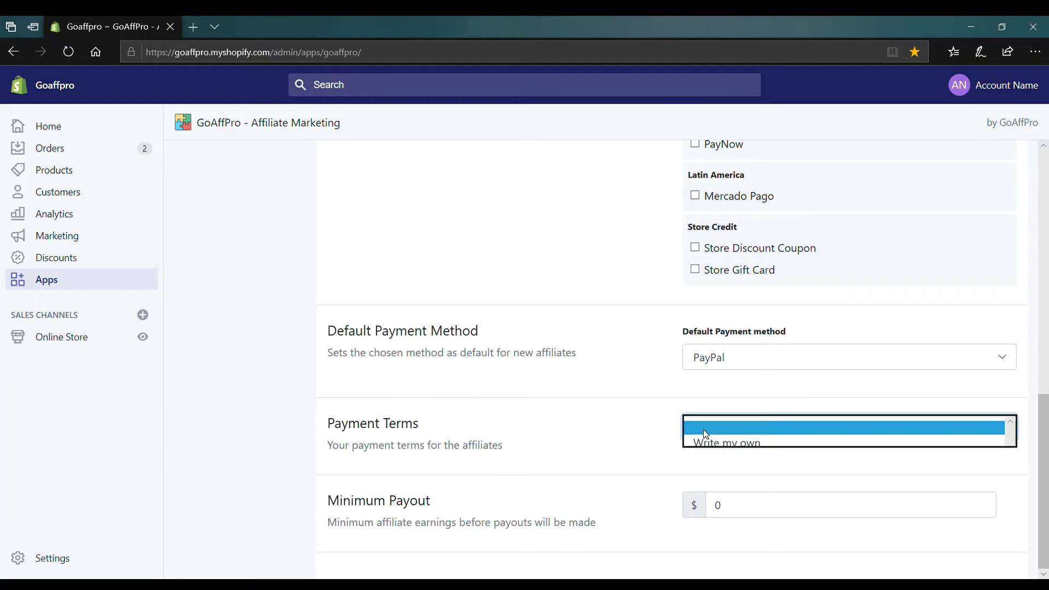
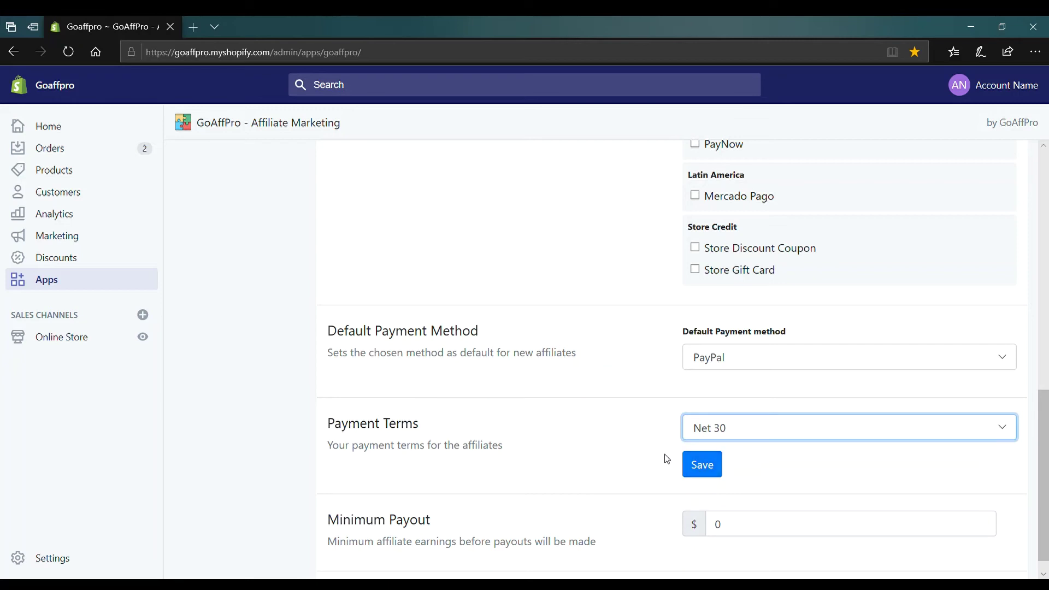
Step: Save Net 30 as the affiliate payment terms in GoAffPro's payment settings
click(702, 468)
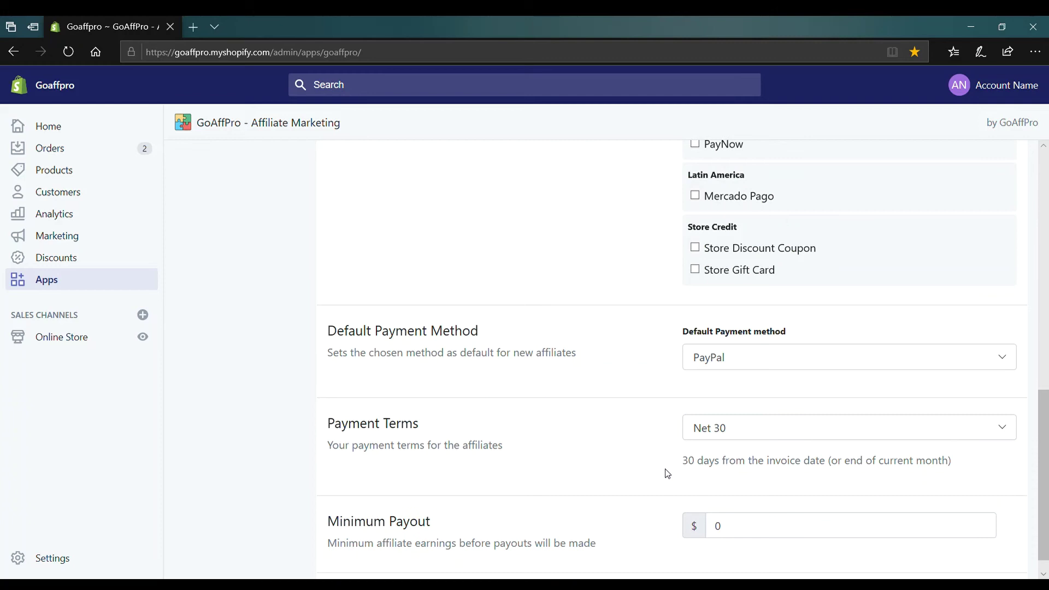